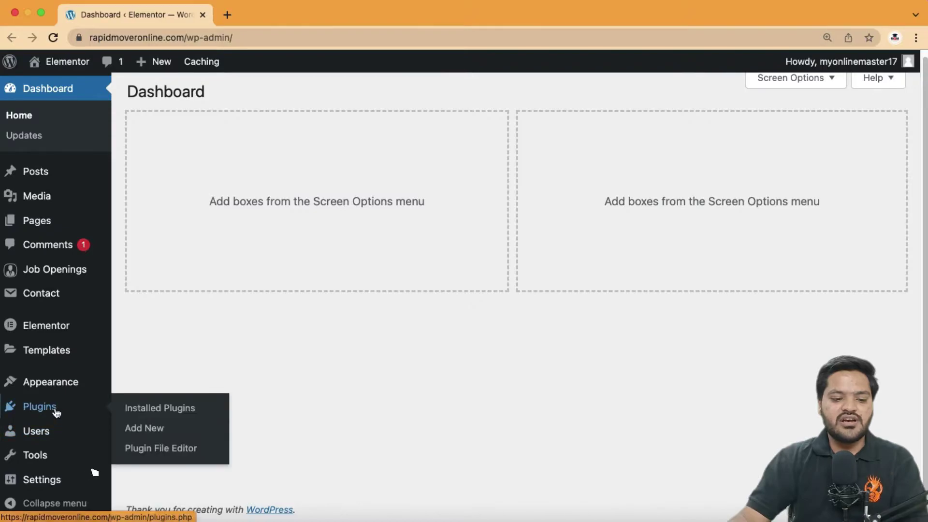
Step: Search for new plugins matching "wp migration", and install and activate All-in-One WP Migration
left_click(156, 433)
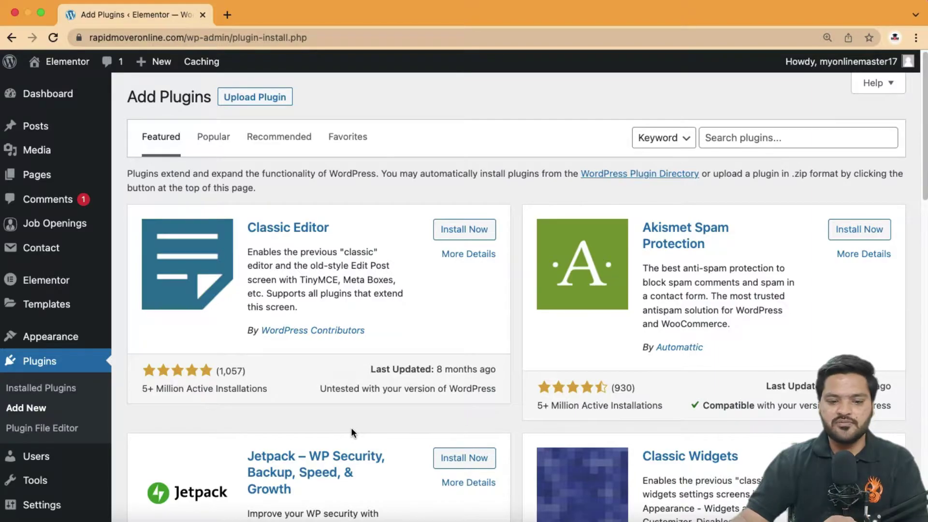
left_click(753, 138)
left_click(752, 138)
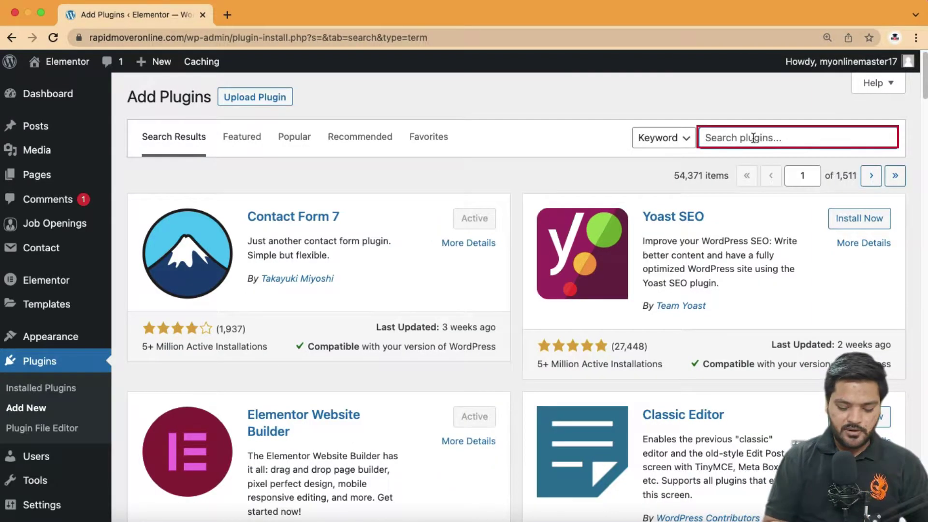
type("wp mi")
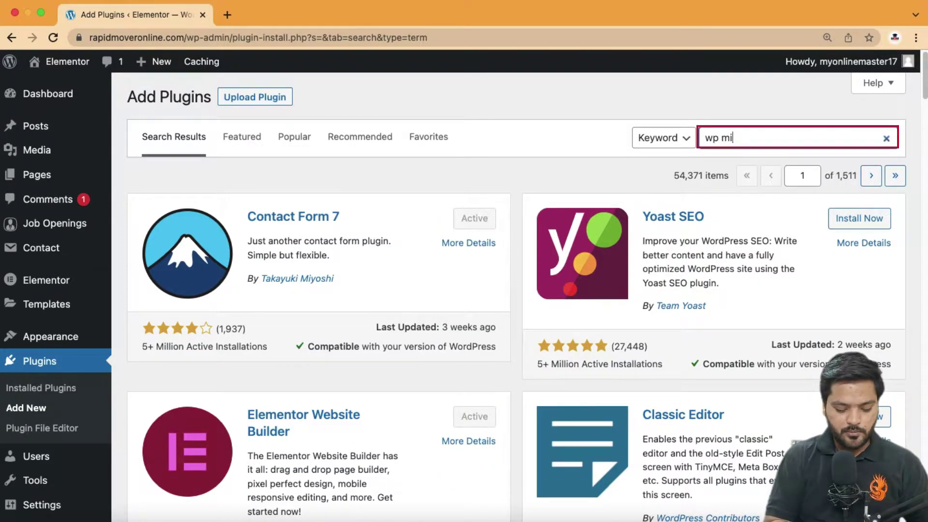
type("gration")
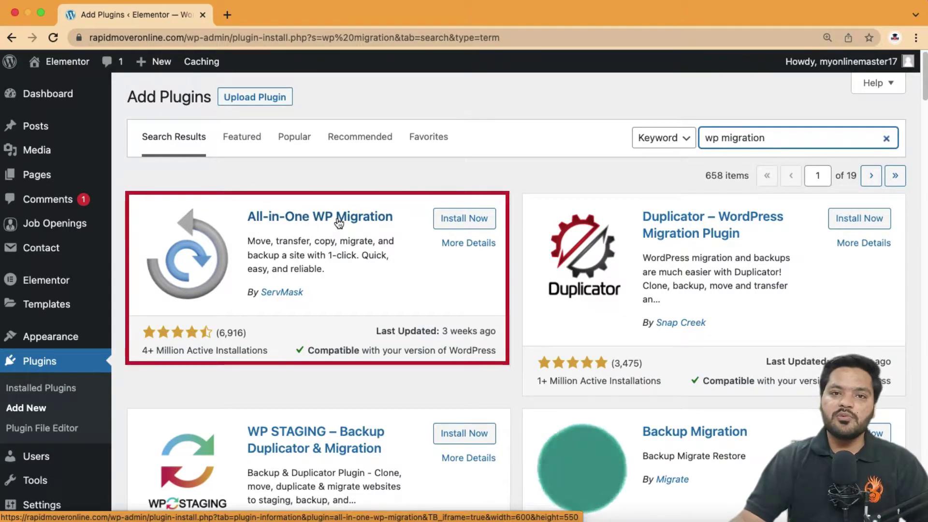
left_click(467, 219)
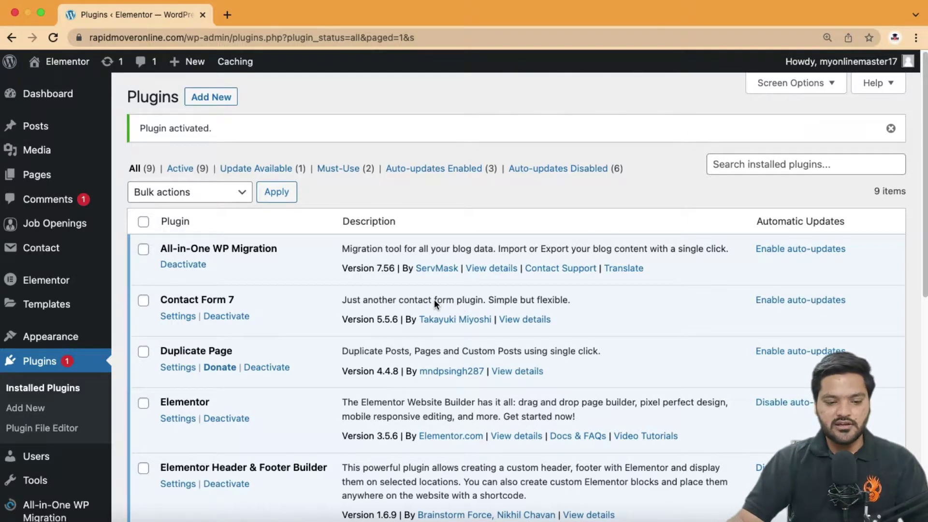
Step: Export the whole site to a file with All-in-One WP Migration, download the .wpress backup, and close the export dialog
scroll(62, 339, "down", 6)
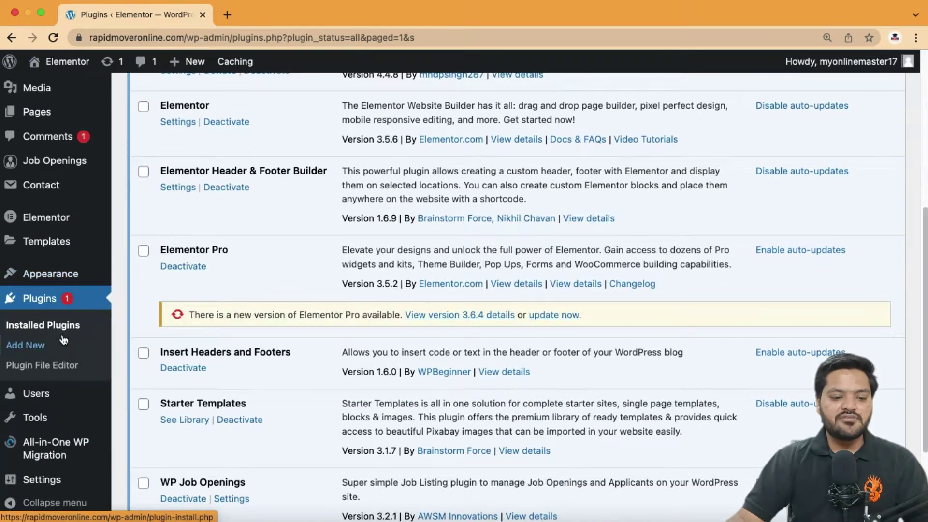
mouse_move(48, 451)
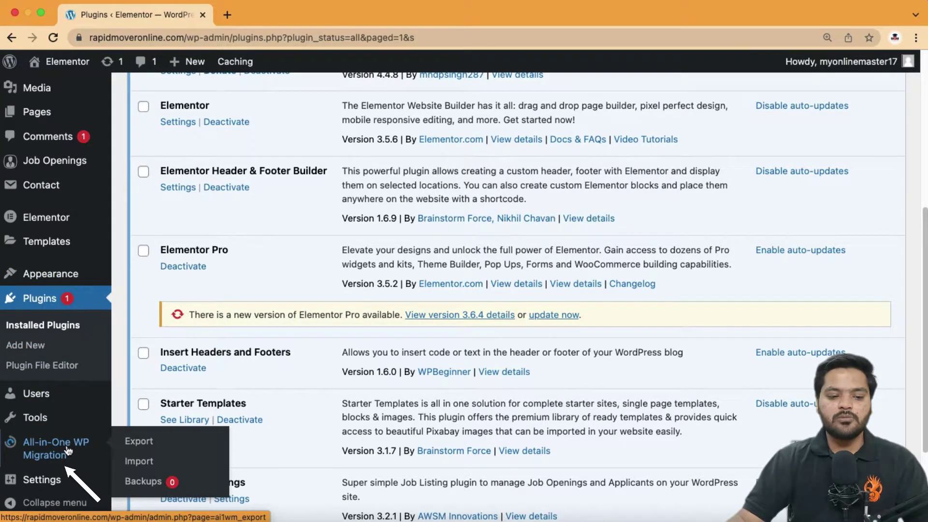
left_click(131, 443)
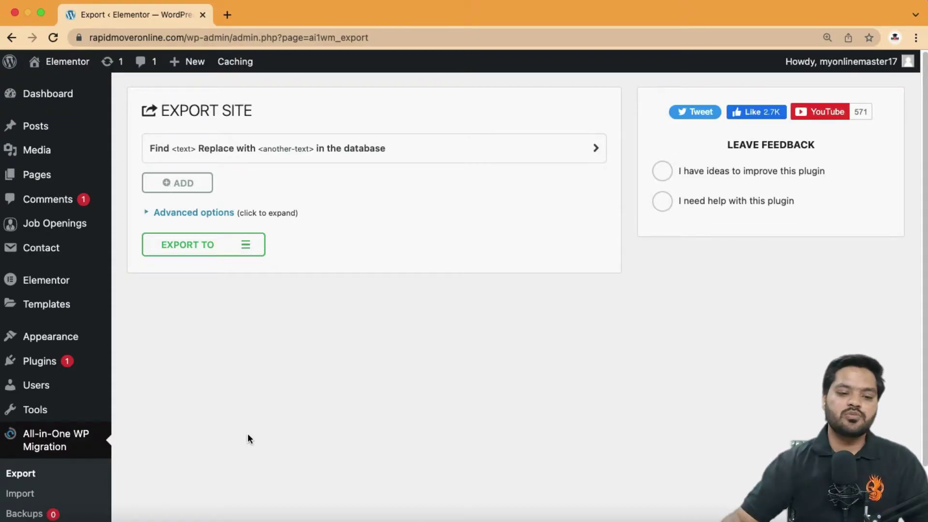
left_click(247, 251)
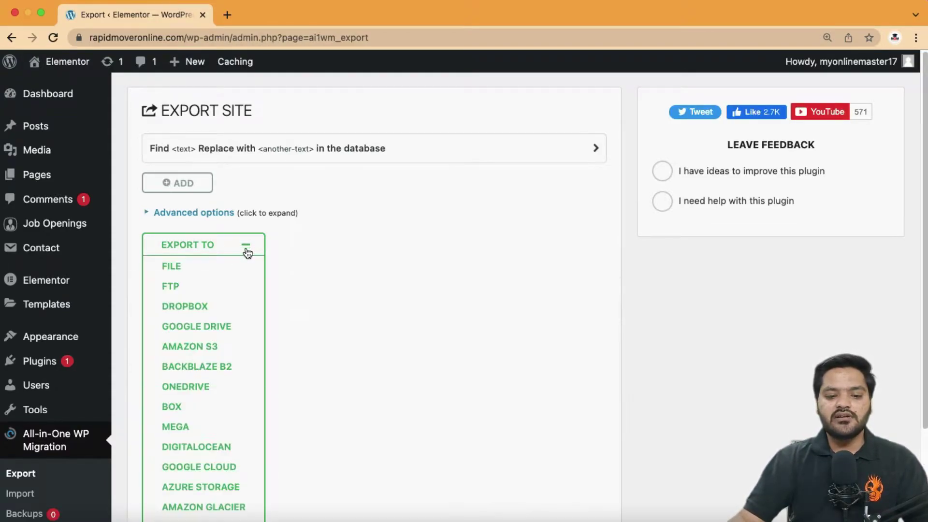
left_click(184, 267)
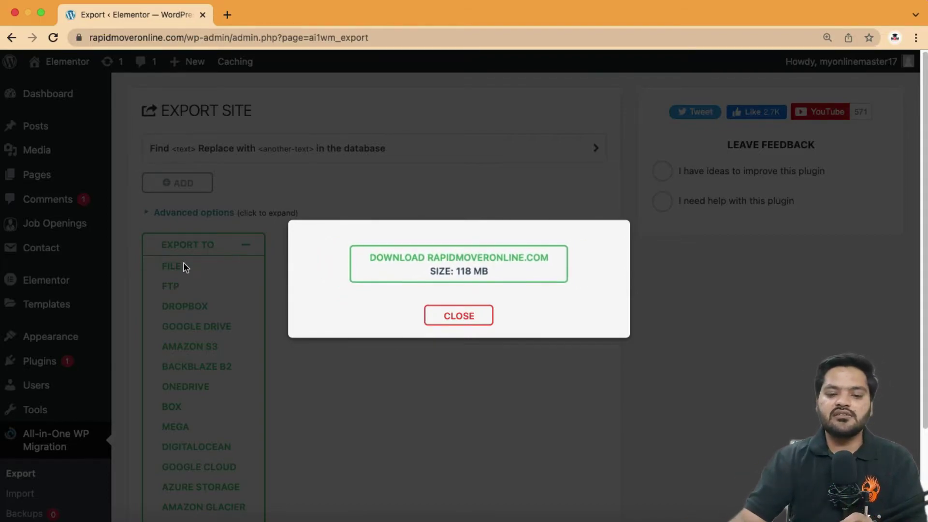
left_click(471, 273)
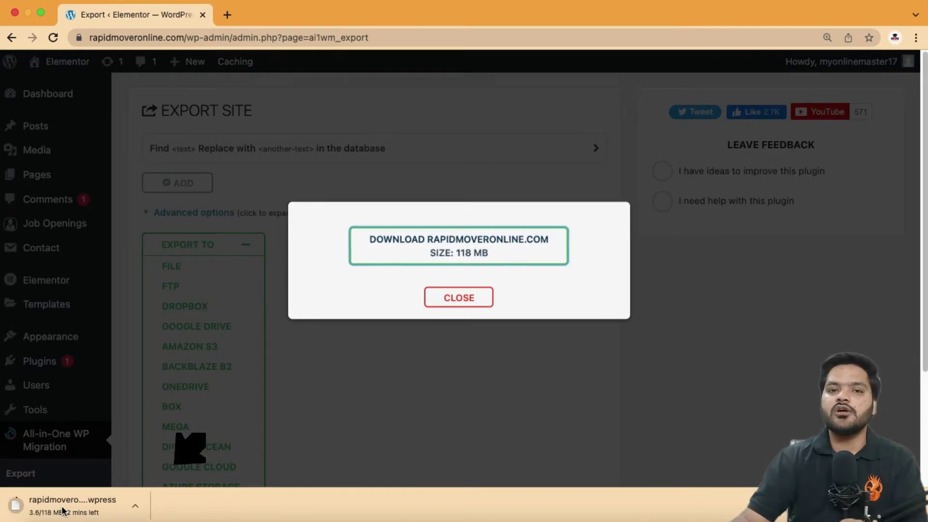
left_click(472, 301)
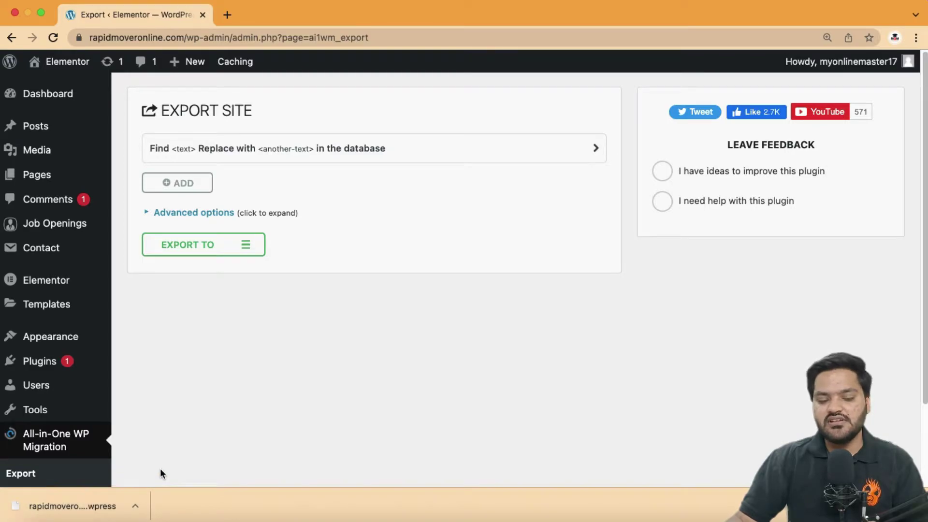
Step: Try to restore the site from the existing backup in All-in-One WP Migration's backups list
scroll(160, 467, "down", 3)
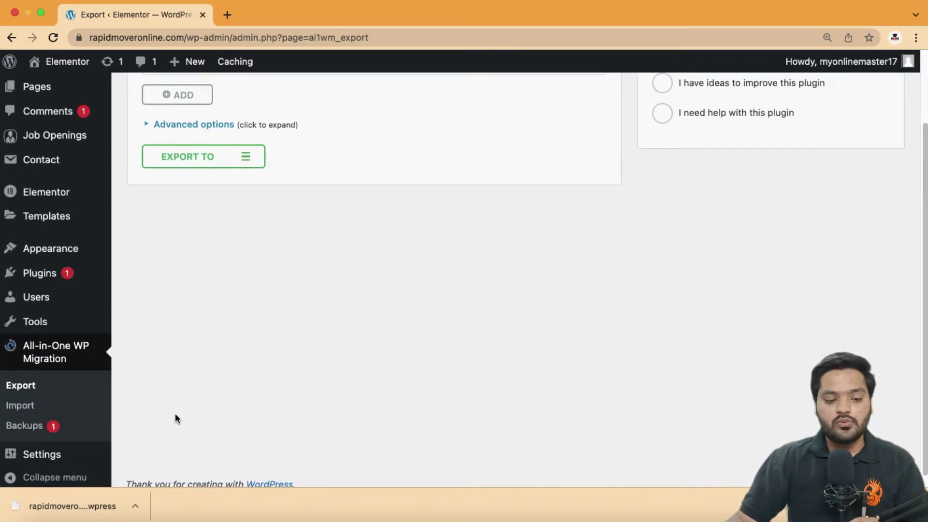
left_click(25, 431)
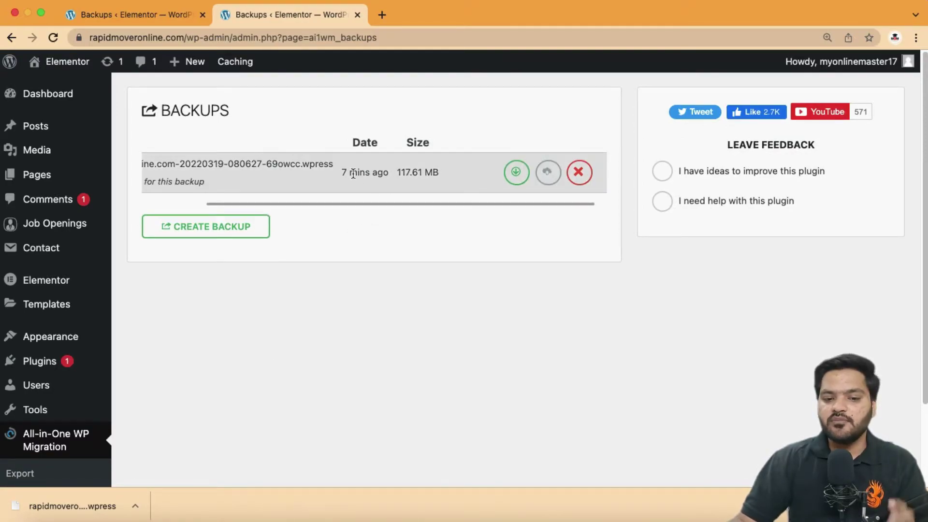
left_click_drag(359, 199, 438, 196)
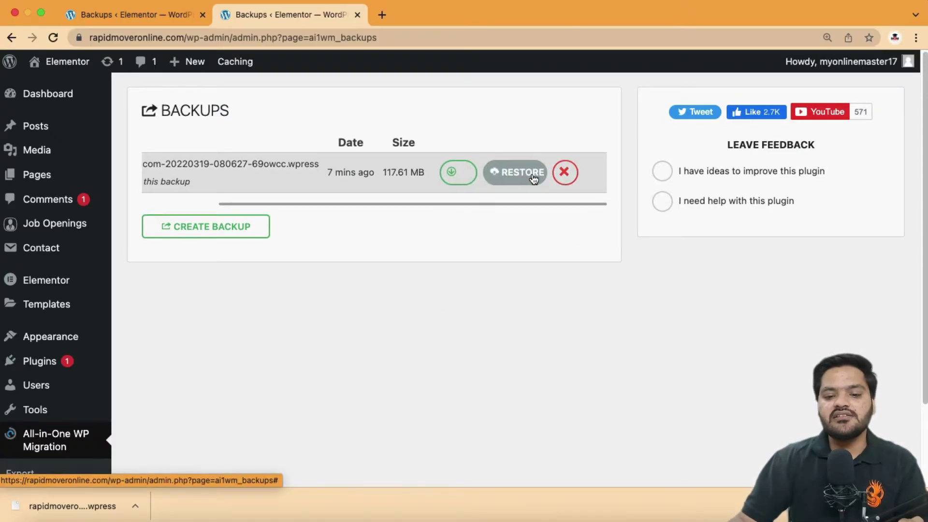
left_click(518, 175)
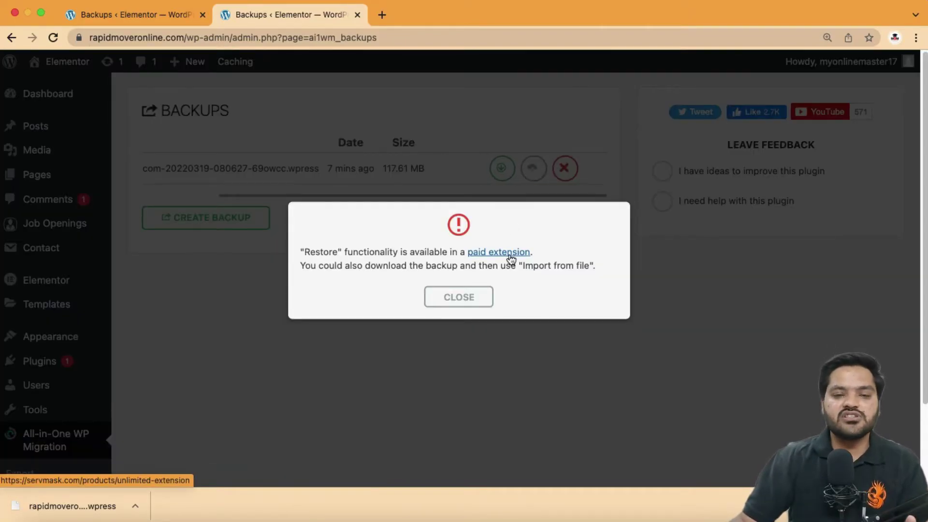
left_click(465, 298)
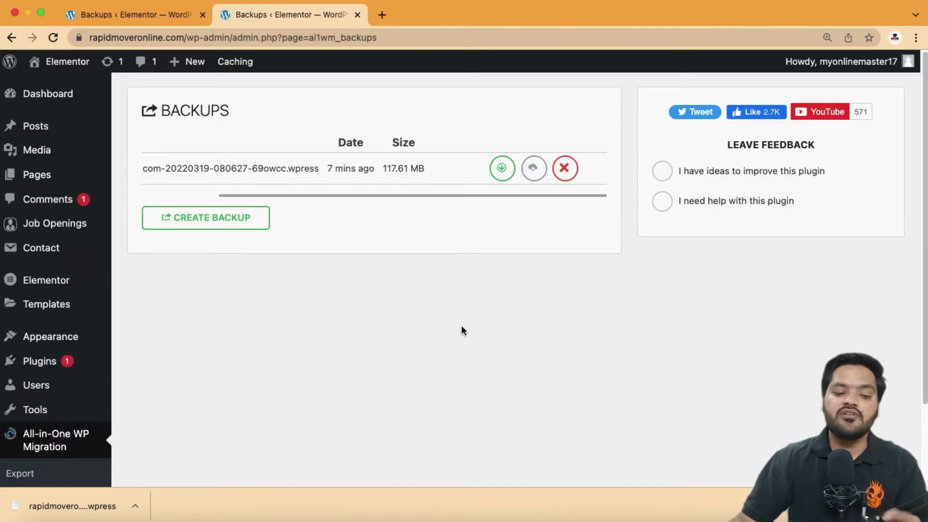
key("super+w")
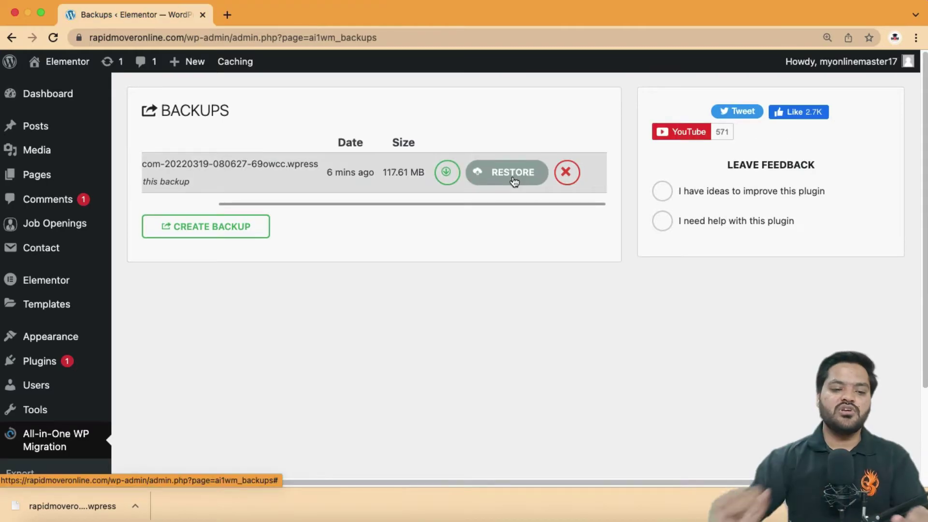
Step: Open the list of all pages in a separate tab and move the About and About Us pages to the trash
mouse_move(36, 175)
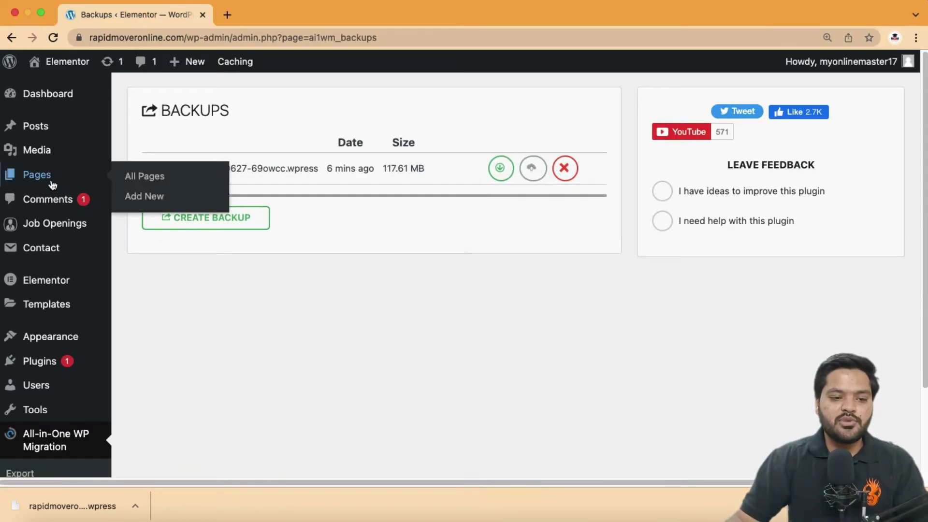
right_click(161, 177)
left_click(173, 179)
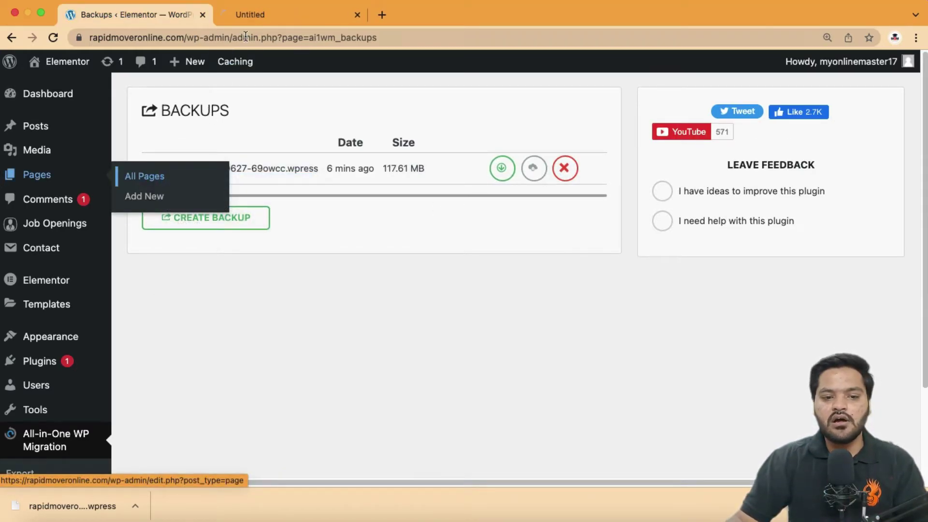
left_click(281, 16)
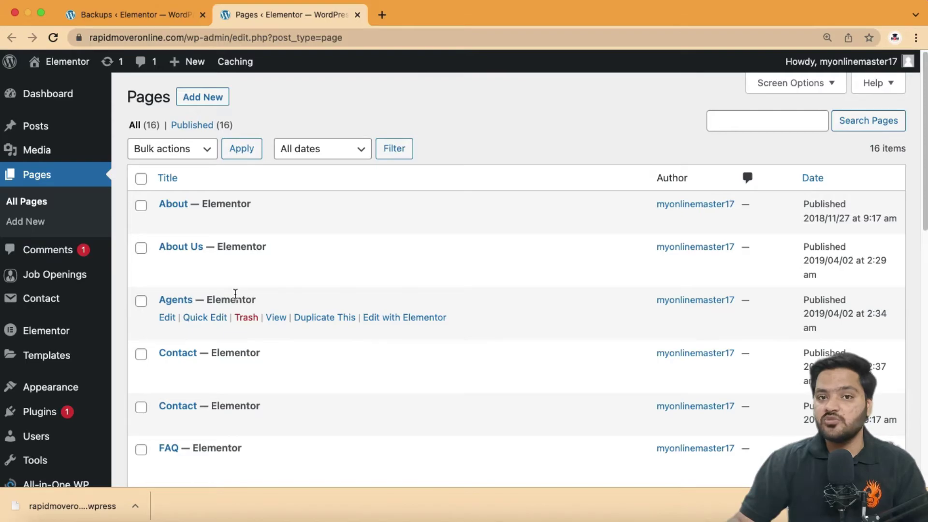
left_click(141, 206)
left_click(142, 250)
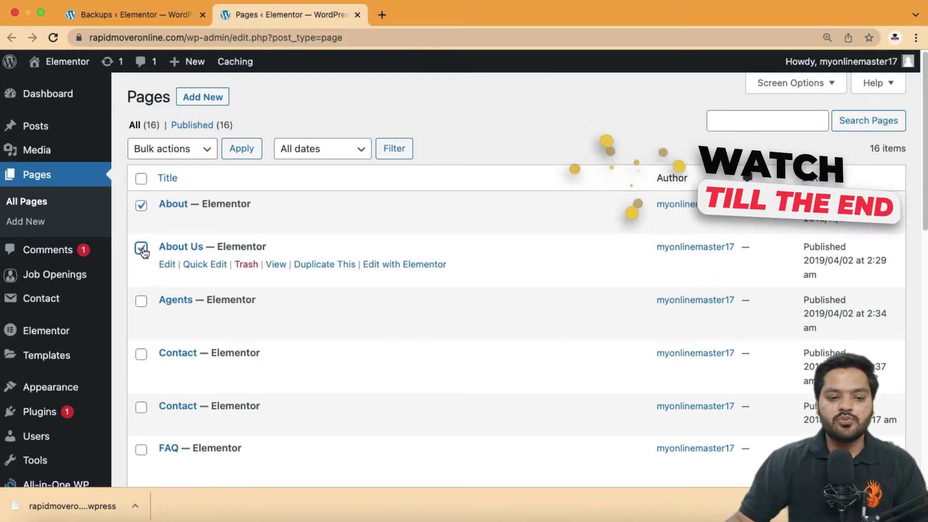
left_click(173, 151)
left_click(176, 185)
left_click(241, 154)
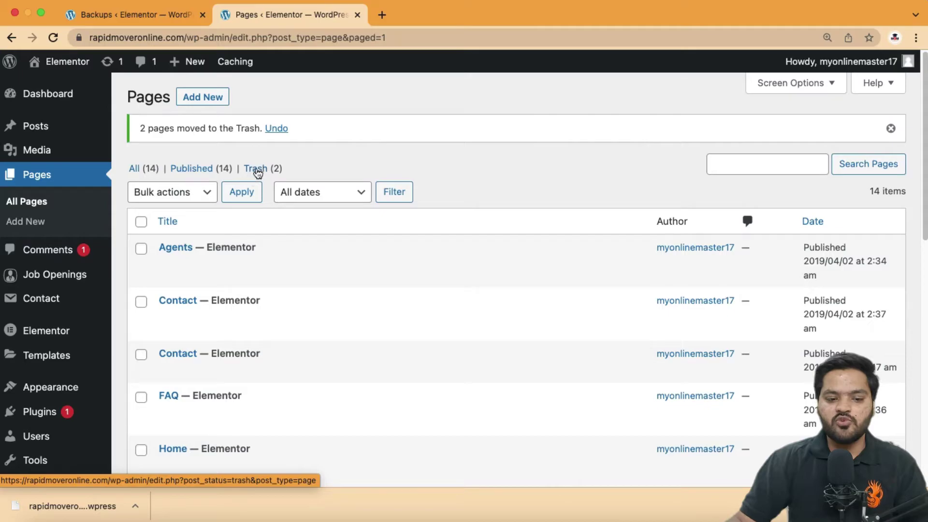
Step: Permanently delete the About and About Us pages from the trash and return to the list of all pages
left_click(256, 170)
left_click(141, 178)
left_click(175, 149)
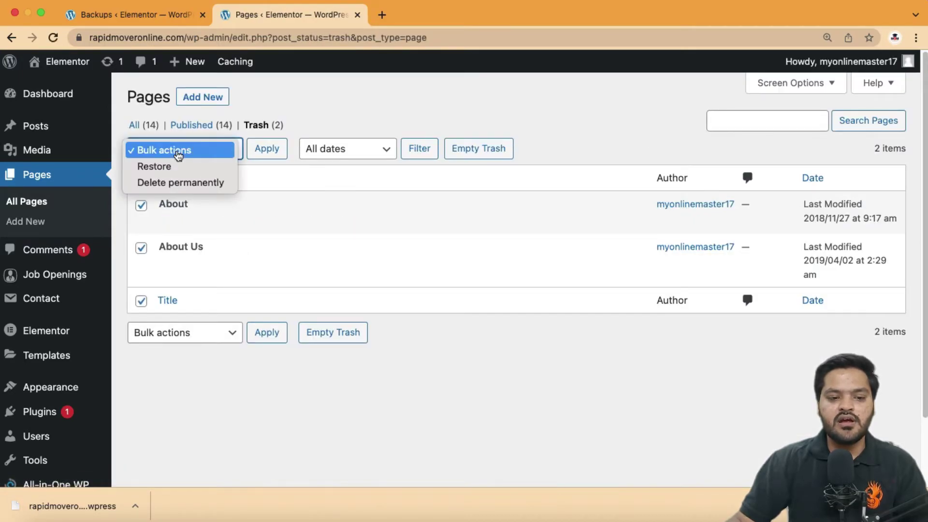
left_click(198, 182)
left_click(258, 151)
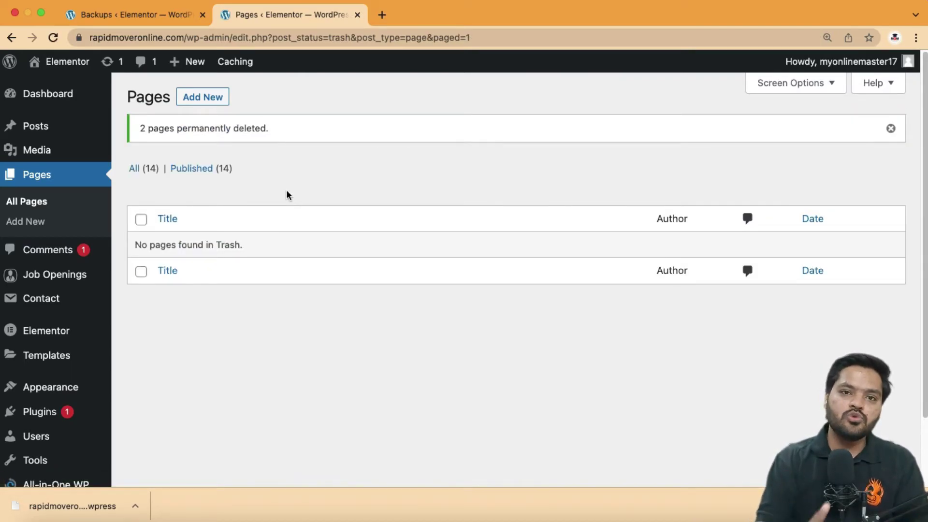
left_click(29, 179)
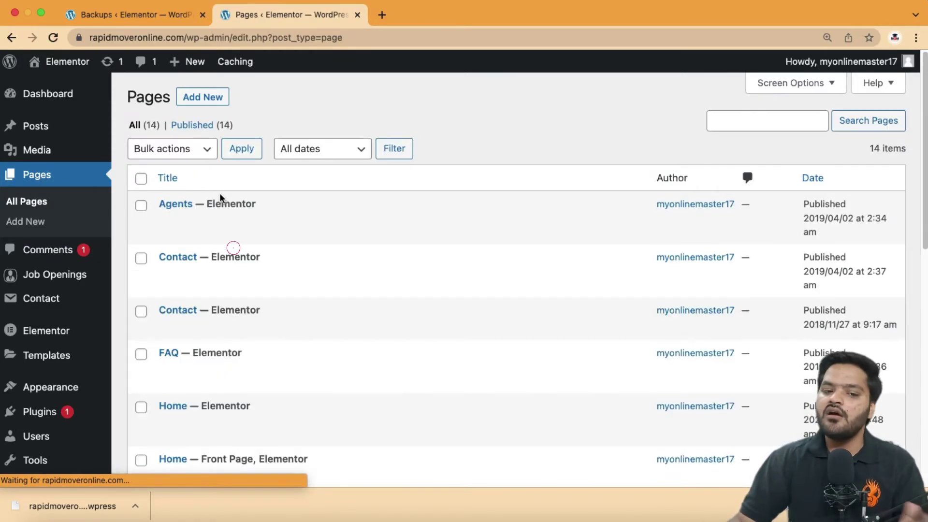
scroll(48, 413, "down", 2)
mouse_move(49, 413)
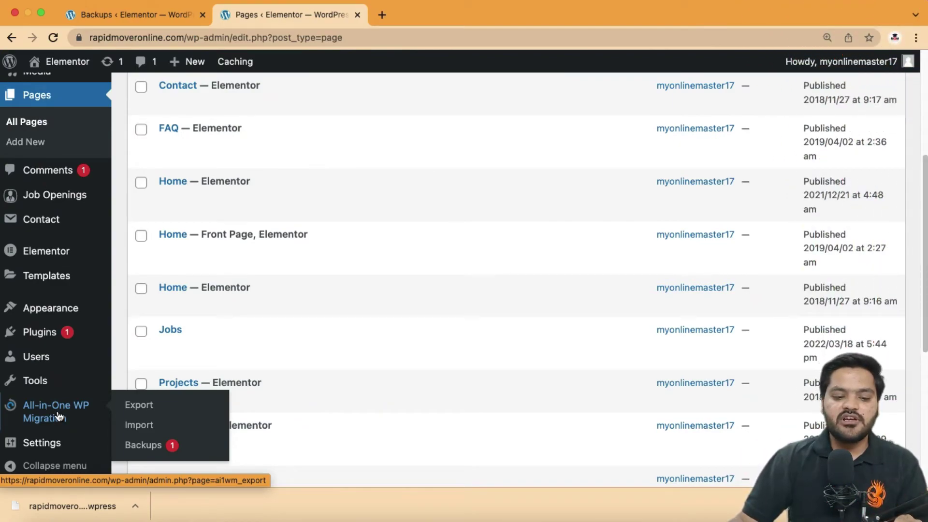
left_click(138, 426)
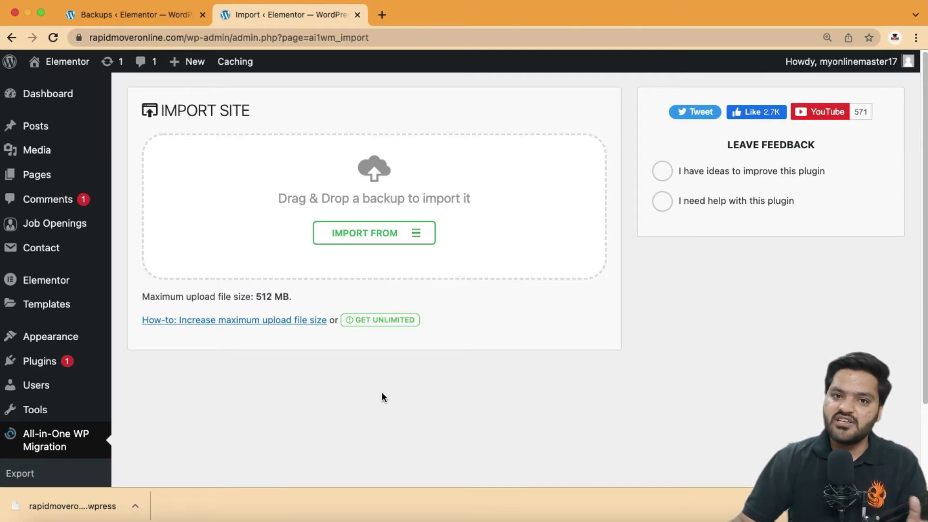
left_click(395, 234)
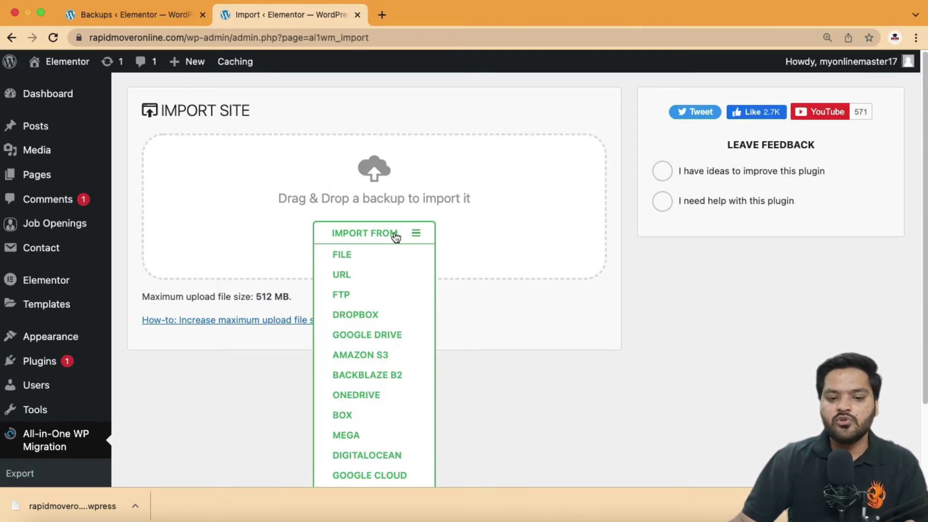
left_click(349, 256)
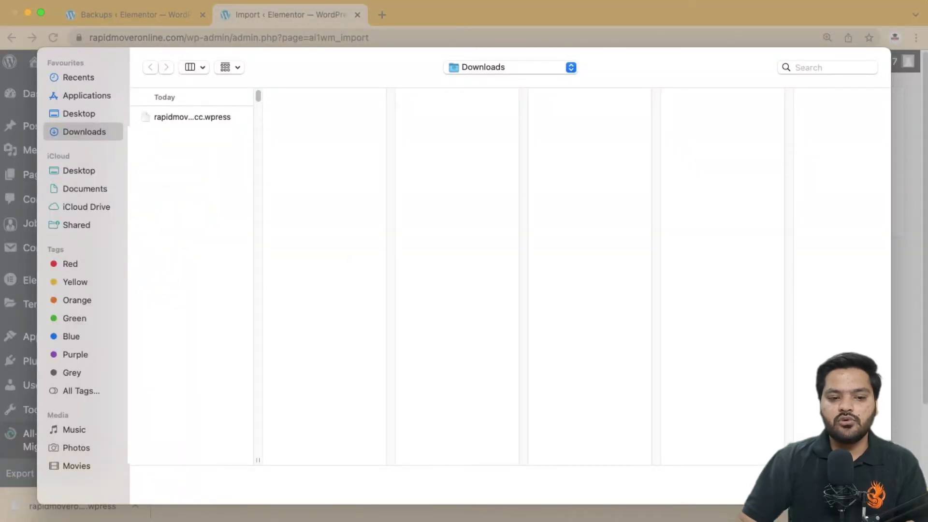
left_click(186, 117)
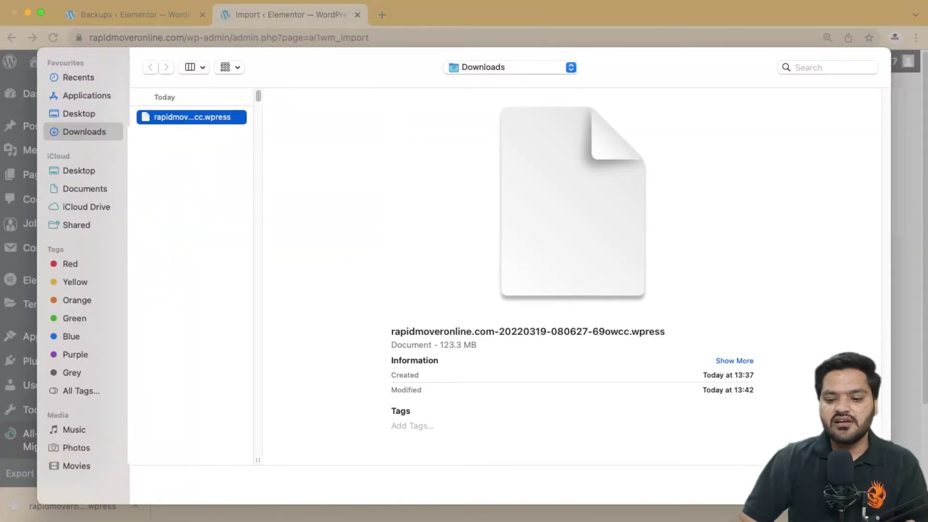
key("Return")
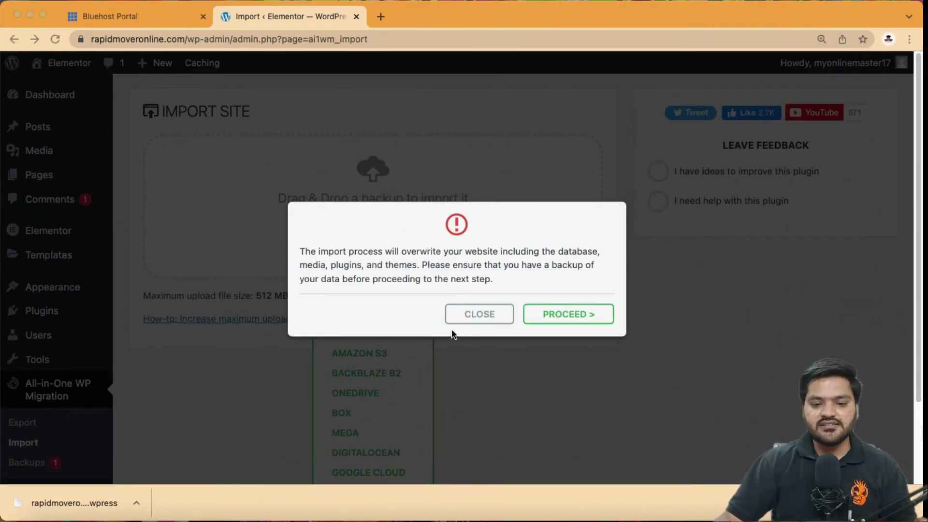
left_click(581, 317)
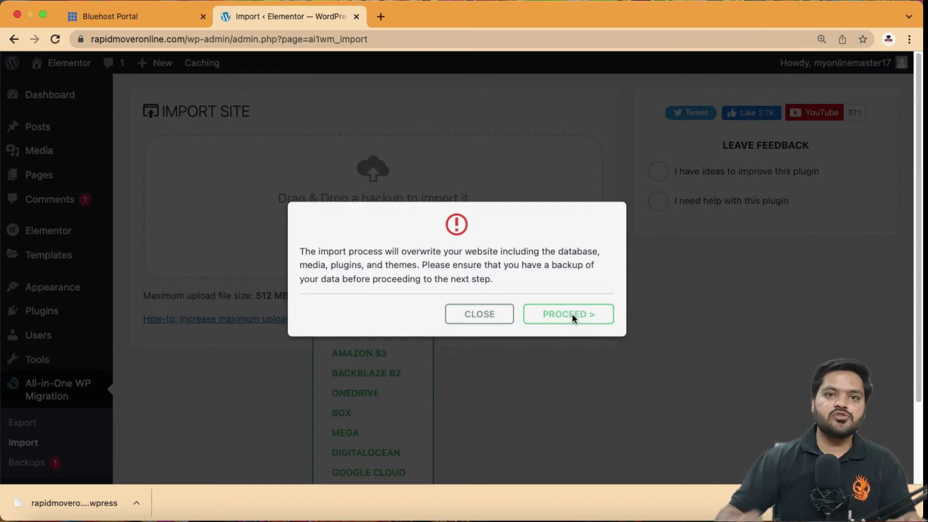
left_click(572, 314)
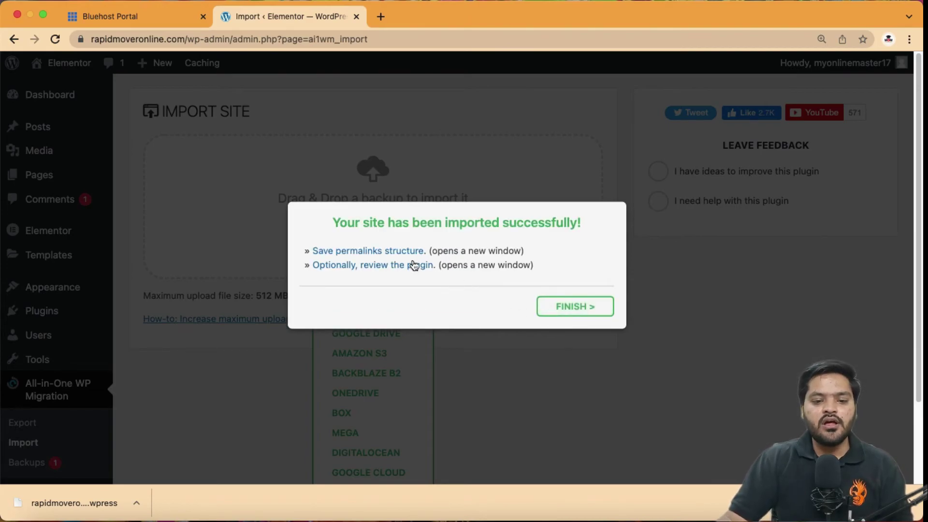
left_click(574, 309)
Step: Reload the admin page and open the list of all pages to check the restored content
left_click(50, 94)
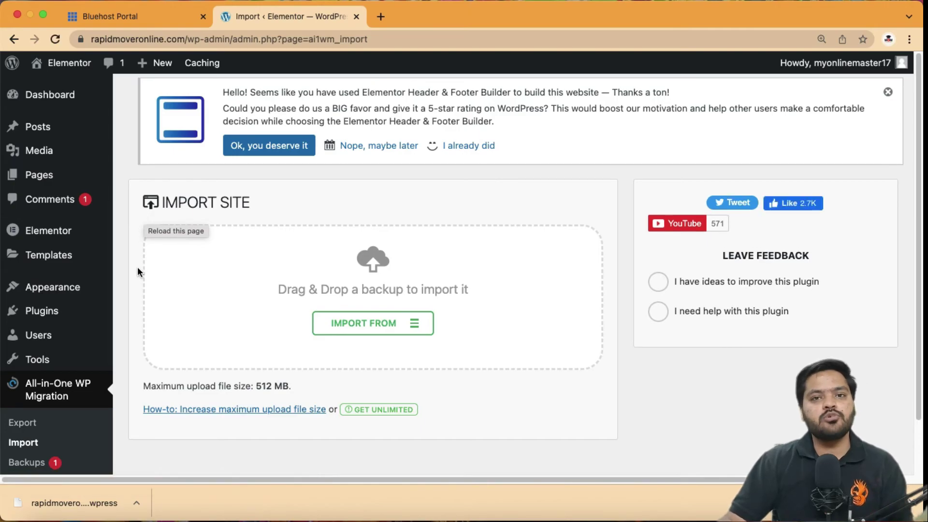
mouse_move(49, 178)
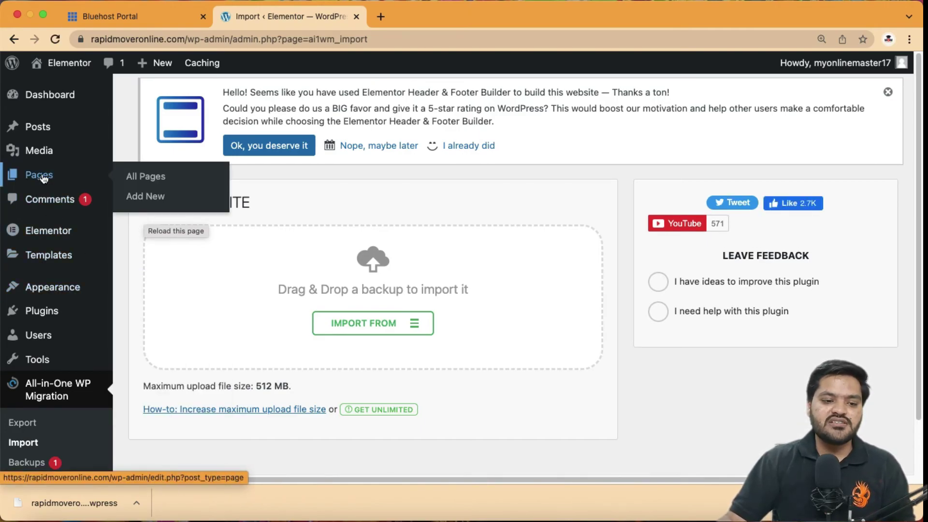
left_click(144, 176)
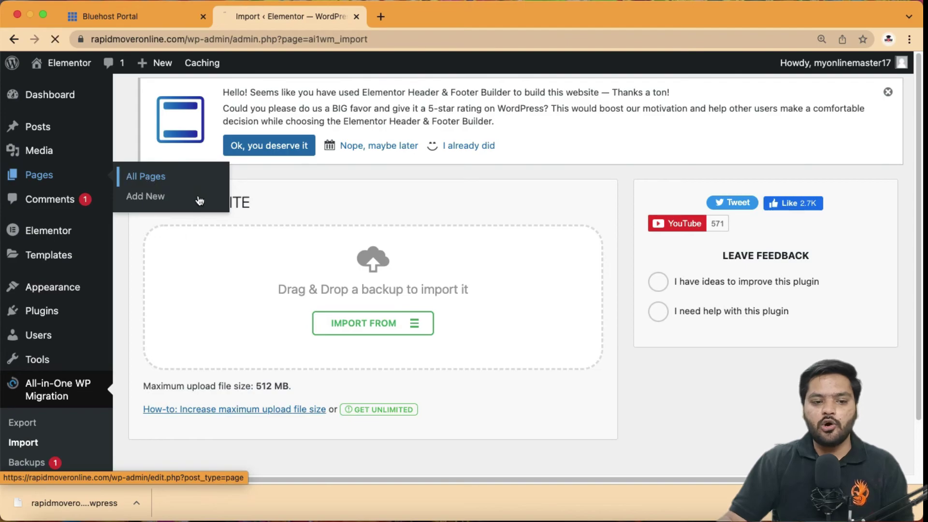